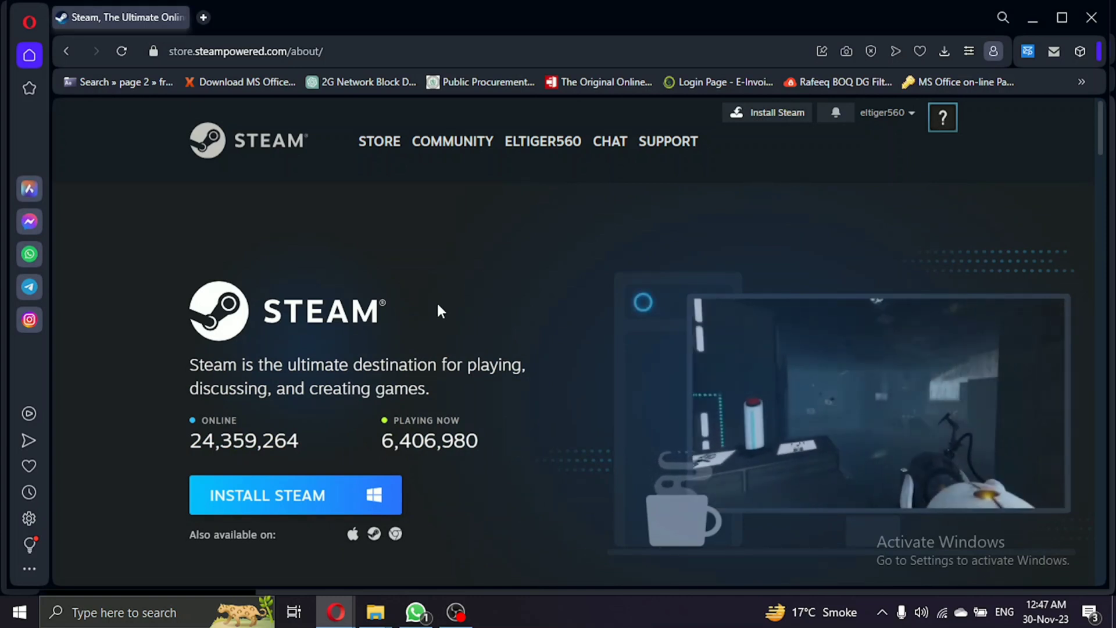
pyautogui.scroll(-2, 468, 316)
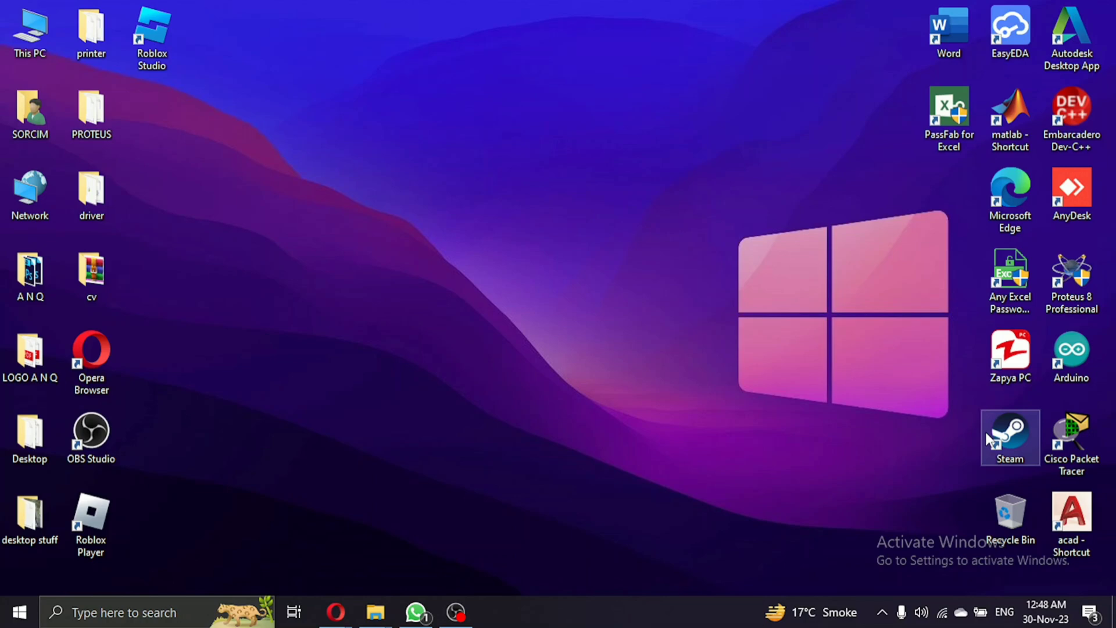
# Launch Steam from its desktop icon and open Steam > Settings
pyautogui.doubleClick(995, 436)
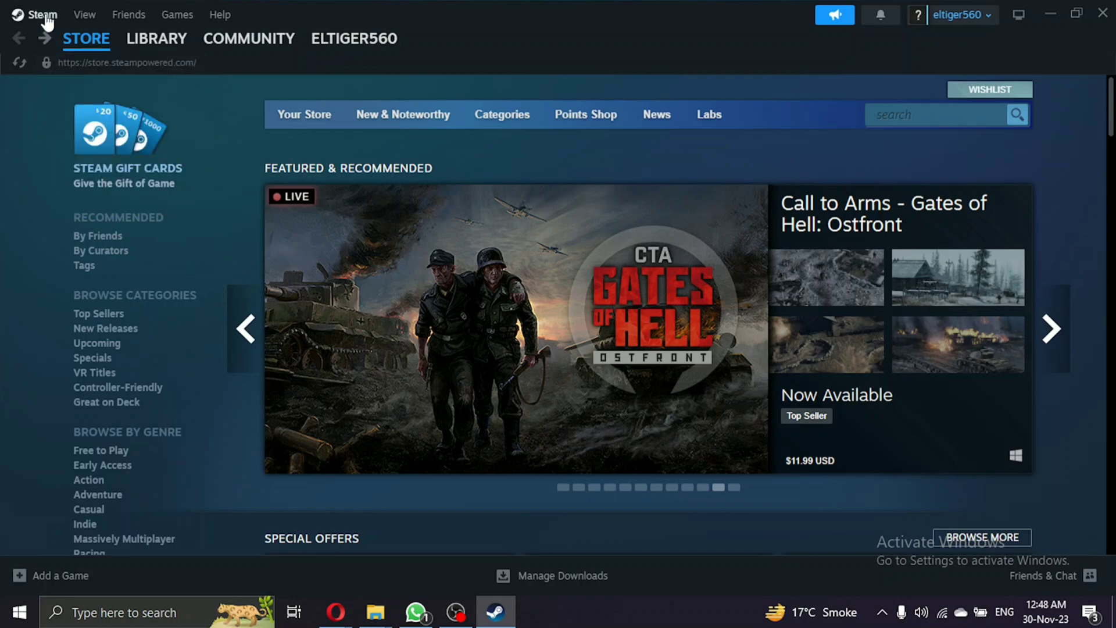
pyautogui.click(45, 21)
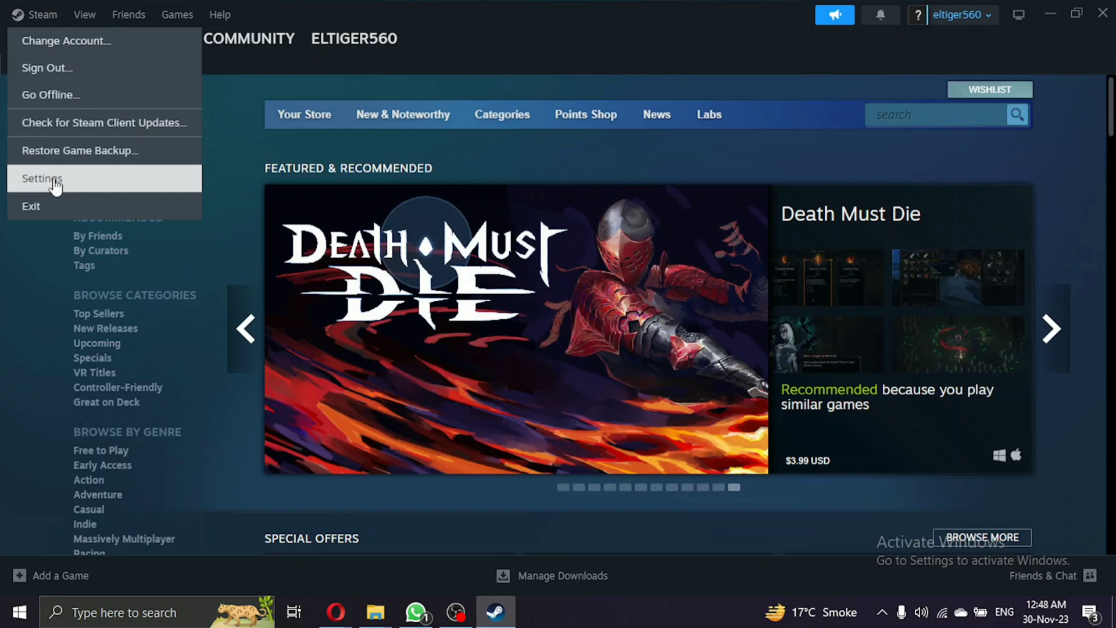
pyautogui.click(52, 179)
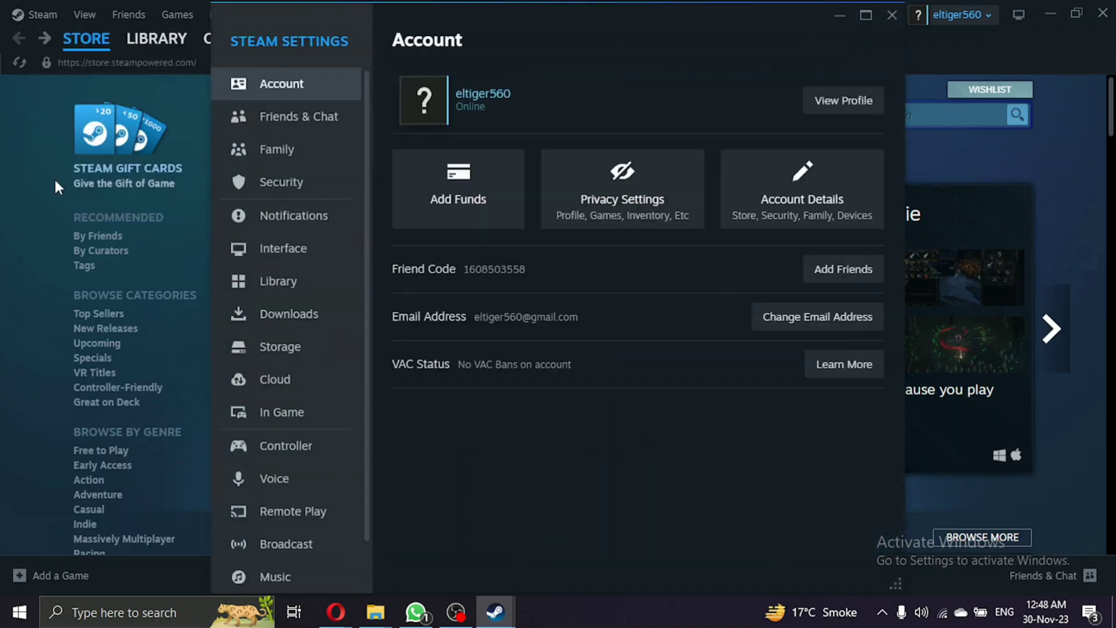
# Enable 'Authorize Library Sharing on this device' under Family, then minimize the main Steam window
pyautogui.click(314, 117)
pyautogui.click(336, 144)
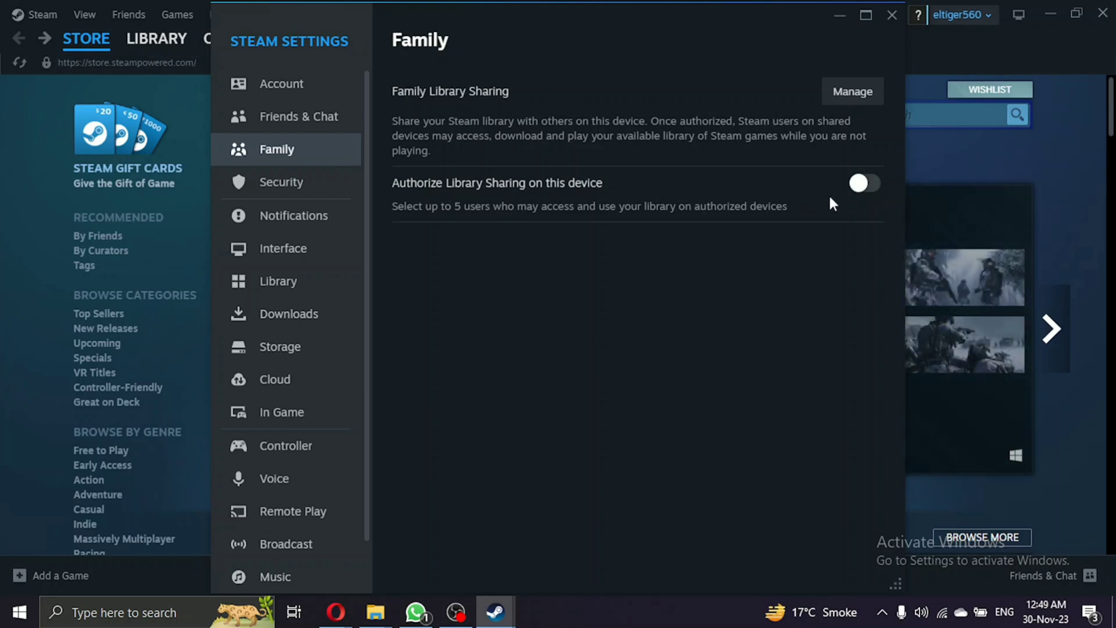
pyautogui.click(864, 184)
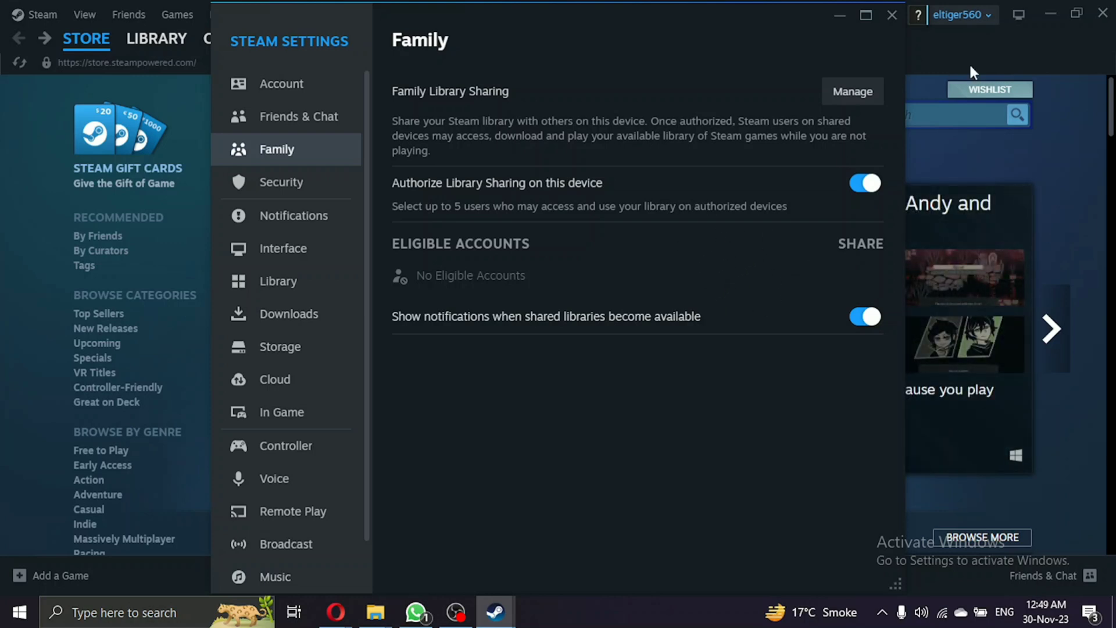
pyautogui.click(1047, 15)
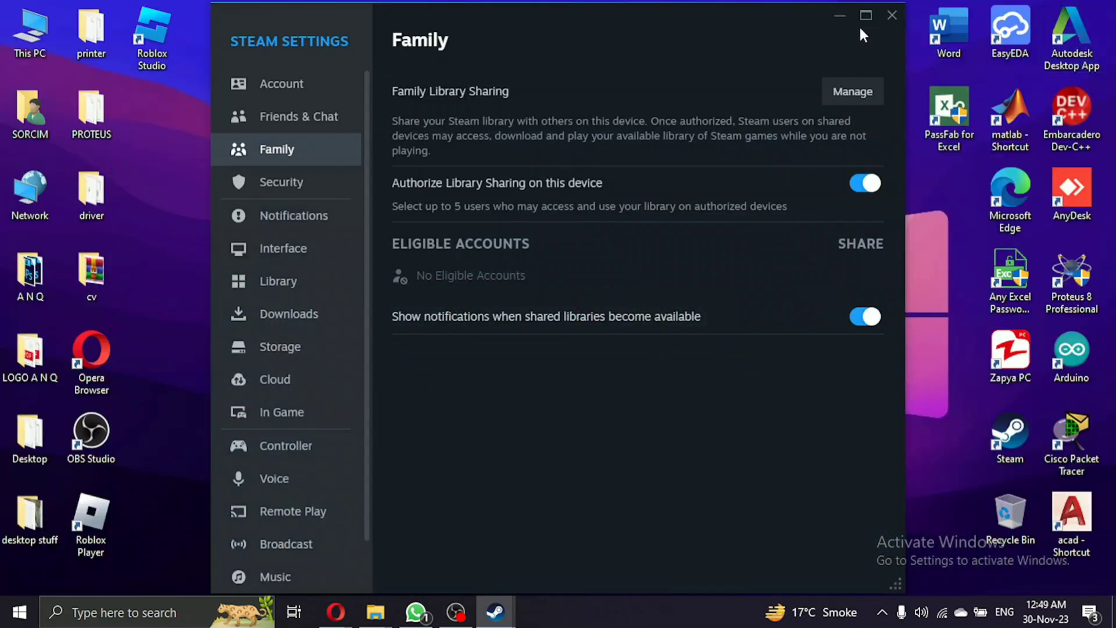
# Minimize the Steam Settings window and refresh the desktop twice from its context menu
pyautogui.click(840, 16)
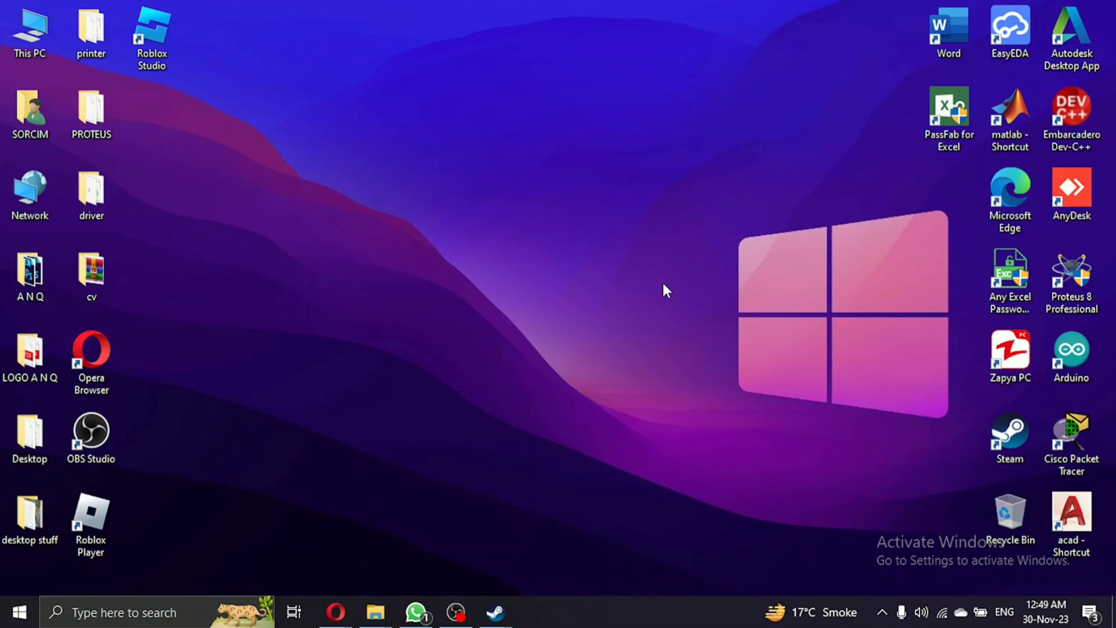
pyautogui.rightClick(543, 223)
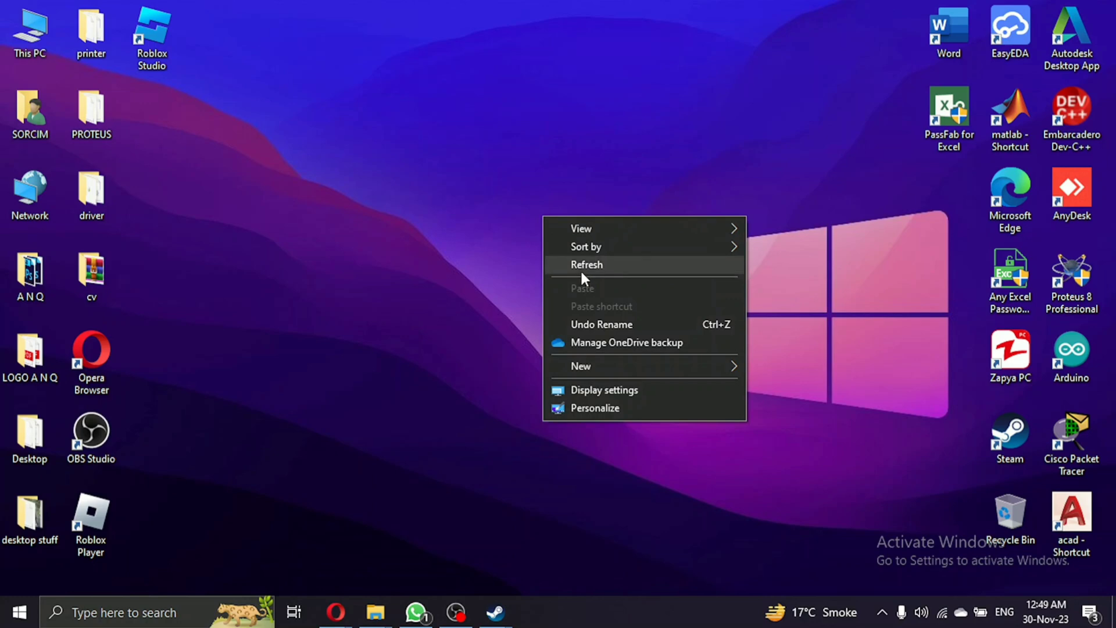
pyautogui.click(580, 269)
pyautogui.rightClick(581, 270)
pyautogui.click(604, 322)
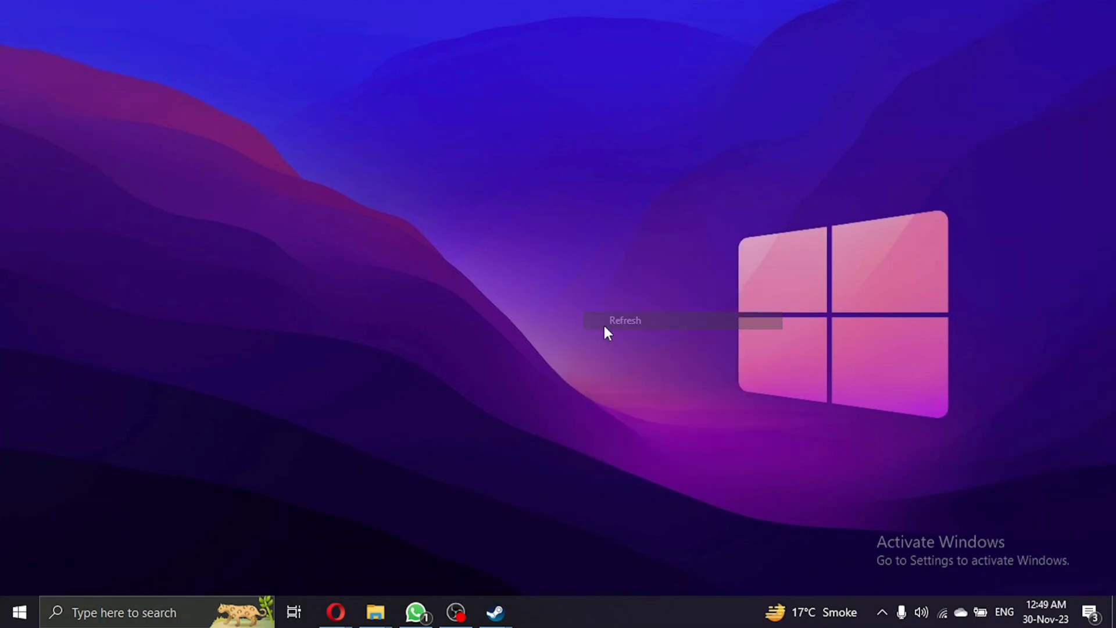